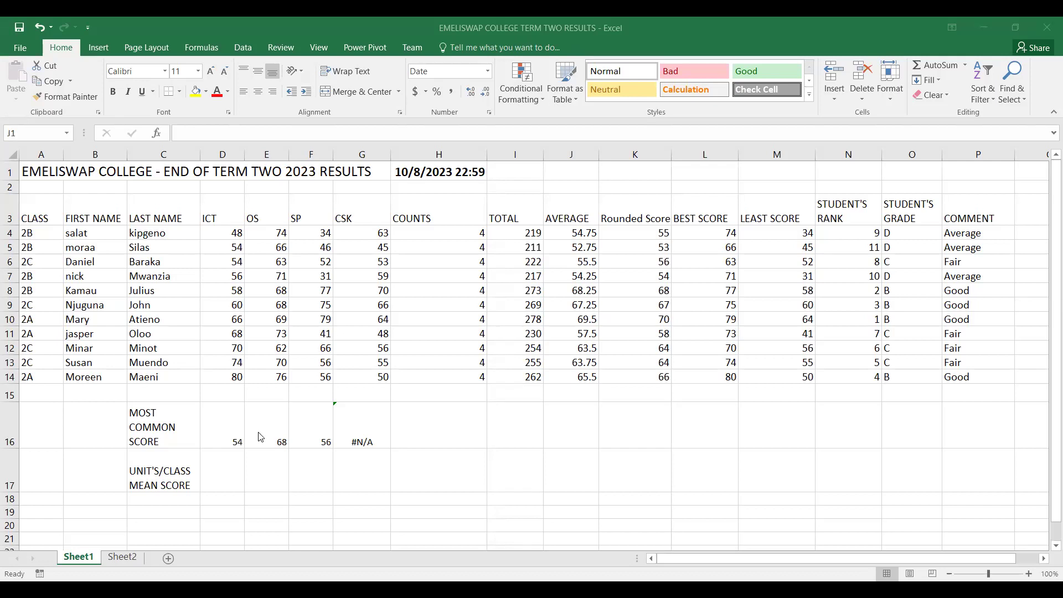
Step: Compute the ICT mean score in D17 by adding D4 through D14 cell by cell and dividing the bracketed sum by 11
{"action": "left_click", "coordinate": [220, 484]}
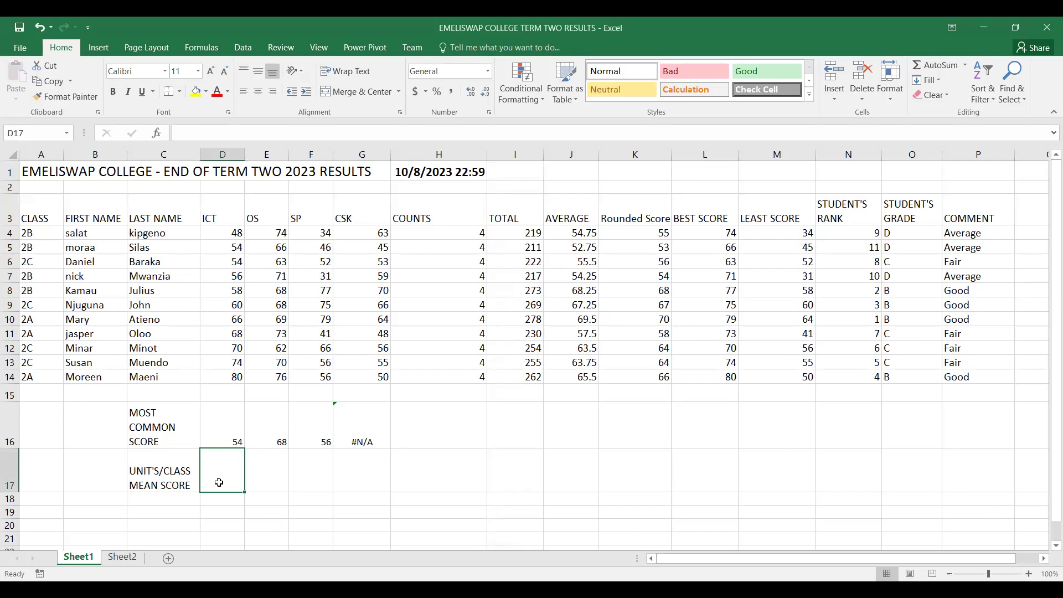
{"action": "type", "text": "="}
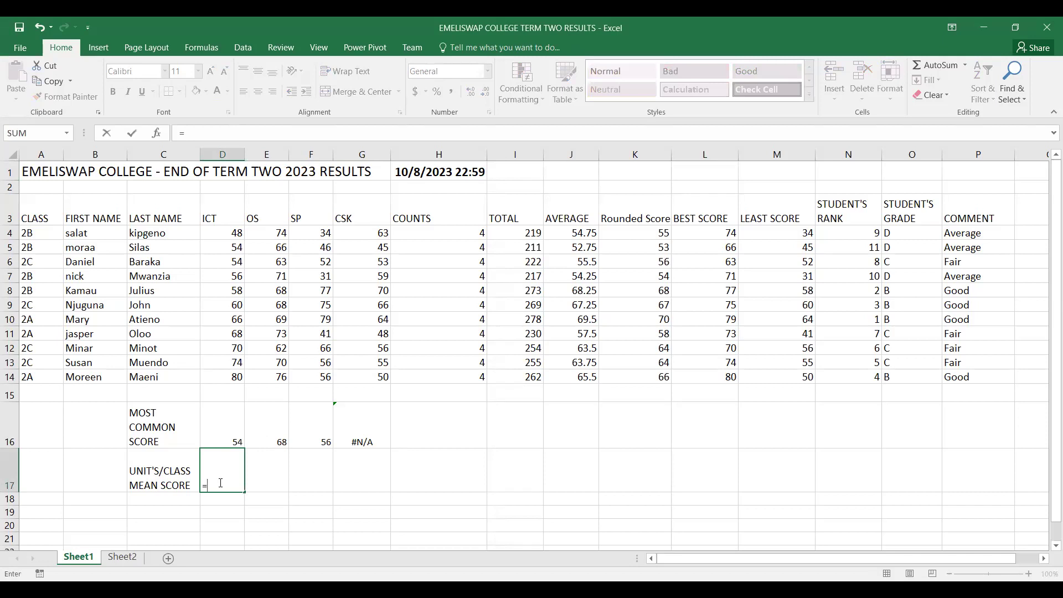
{"action": "type", "text": "("}
{"action": "type", "text": "d"}
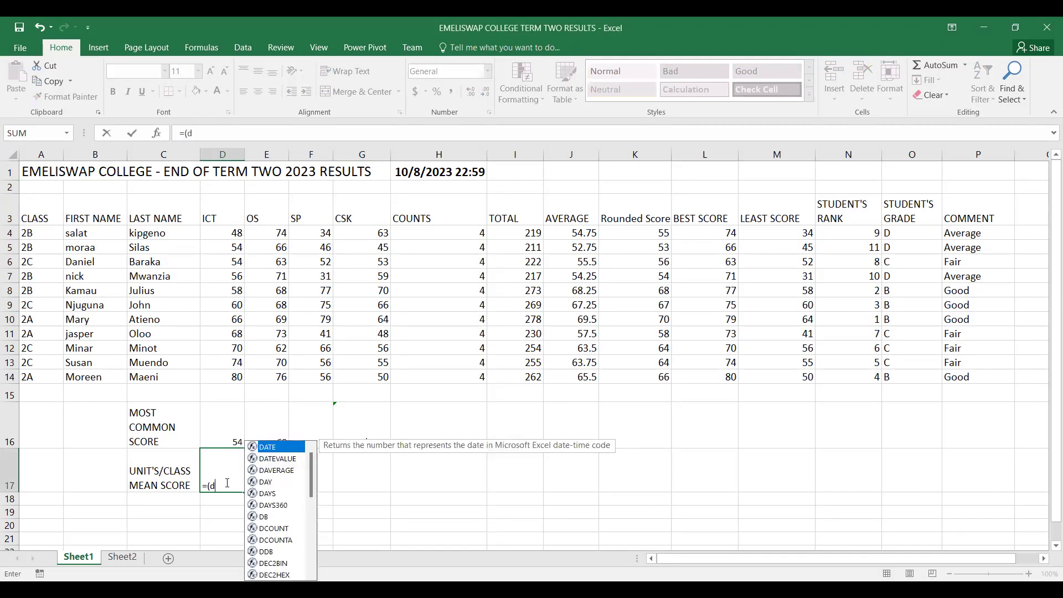
{"action": "type", "text": "4"}
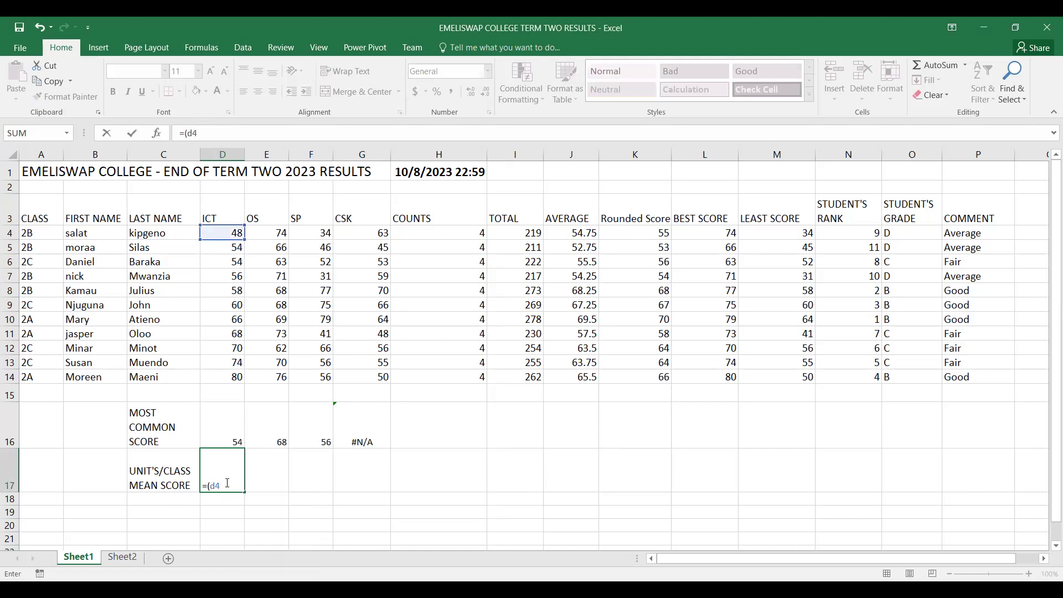
{"action": "type", "text": "+"}
{"action": "left_click", "coordinate": [230, 245]}
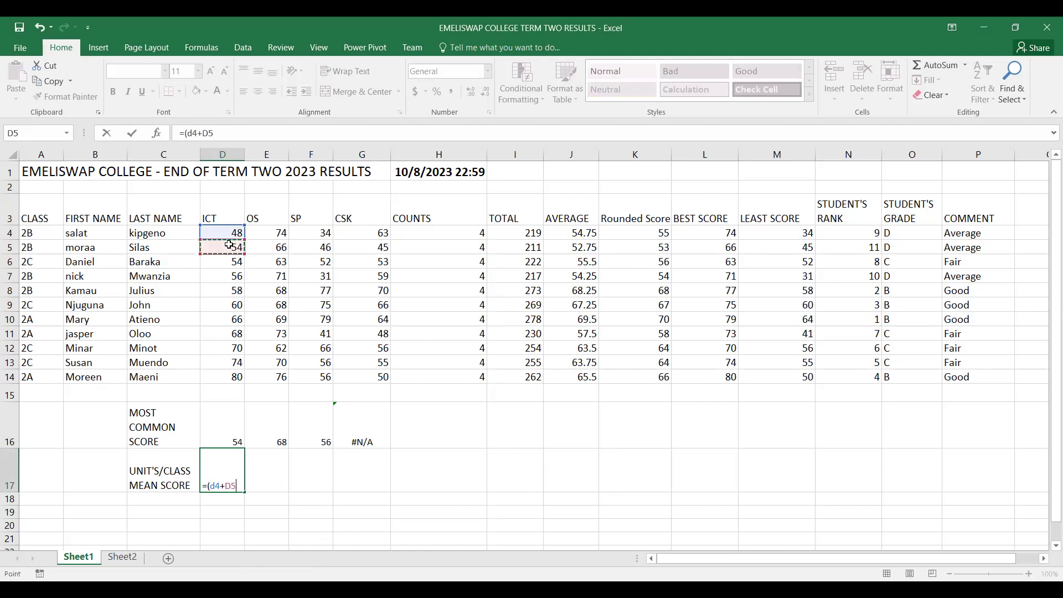
{"action": "type", "text": "+"}
{"action": "left_click", "coordinate": [216, 261]}
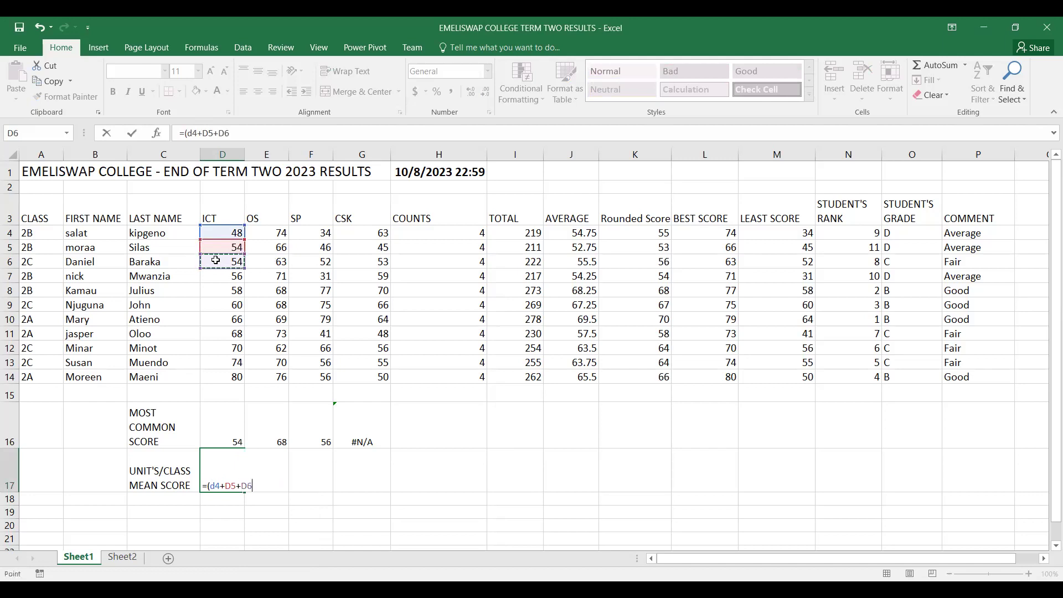
{"action": "type", "text": "+"}
{"action": "left_click", "coordinate": [216, 275]}
{"action": "type", "text": "+"}
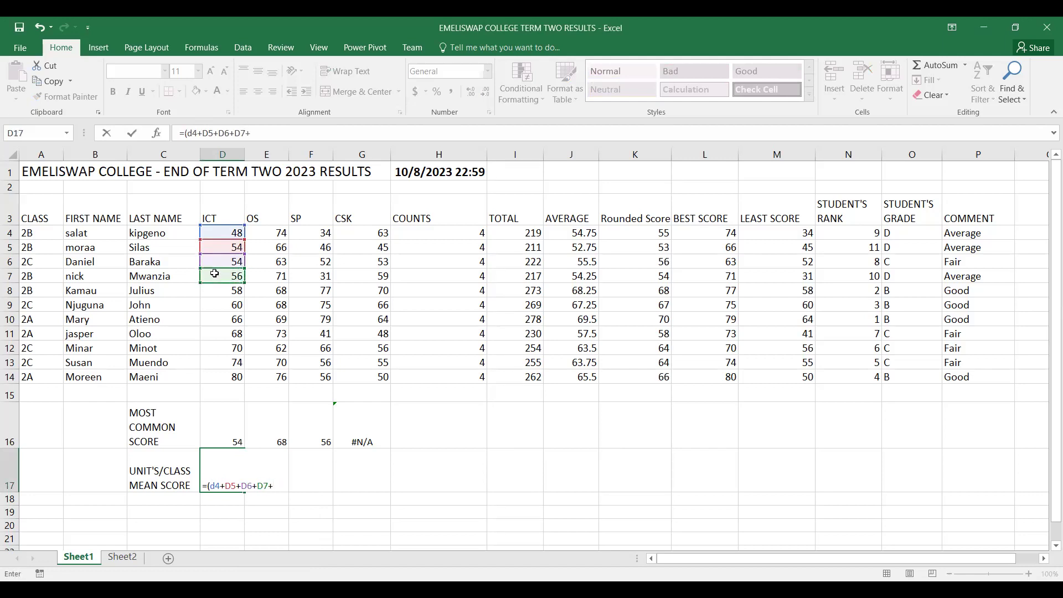
{"action": "left_click", "coordinate": [214, 292]}
{"action": "type", "text": "+"}
{"action": "left_click", "coordinate": [222, 306]}
{"action": "type", "text": "+"}
{"action": "left_click", "coordinate": [224, 322]}
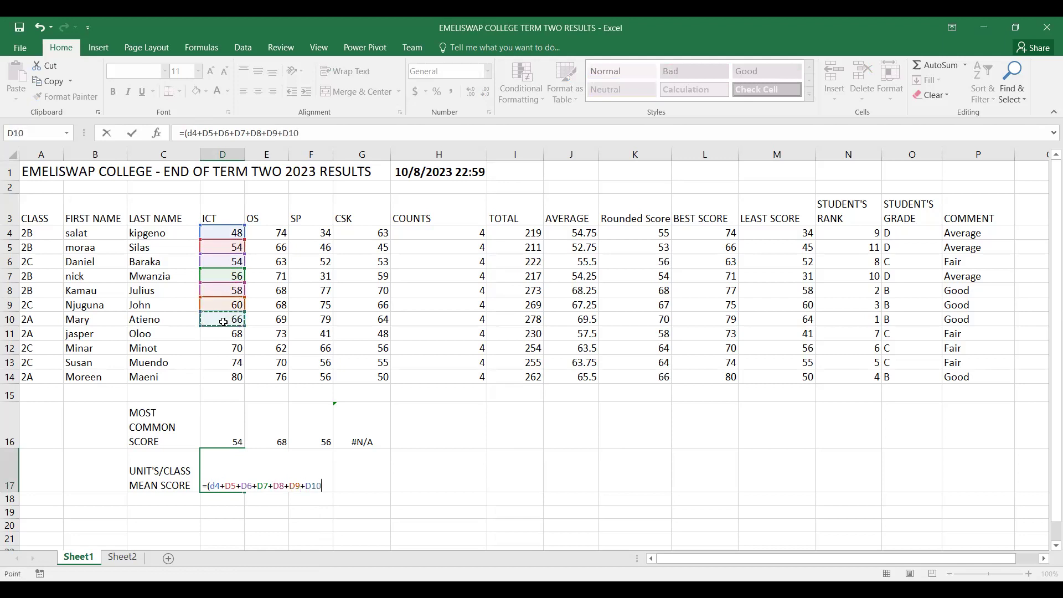
{"action": "type", "text": "+"}
{"action": "left_click", "coordinate": [230, 334]}
{"action": "type", "text": "+"}
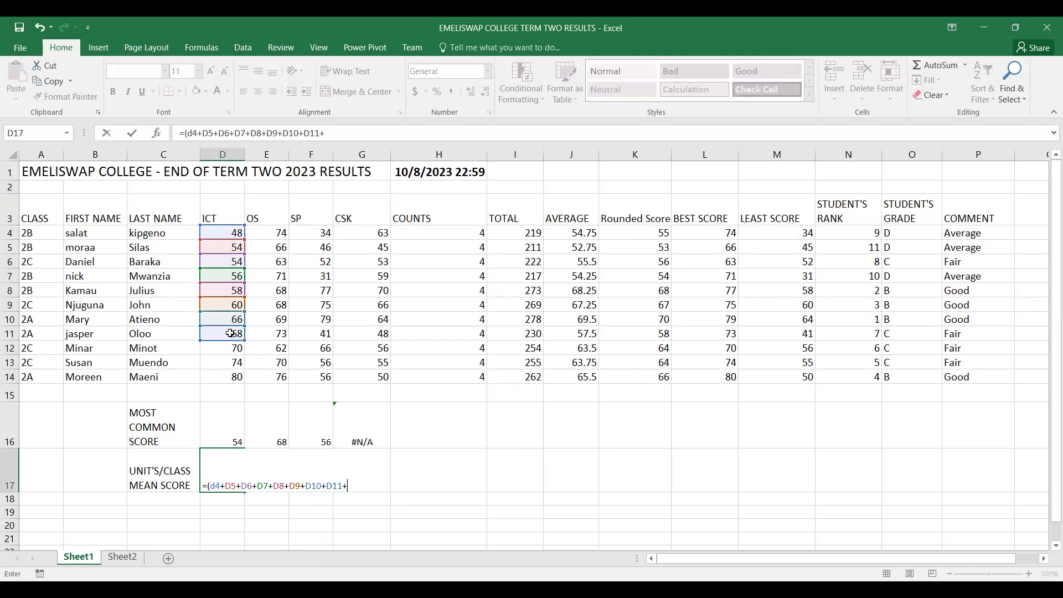
{"action": "left_click", "coordinate": [236, 347]}
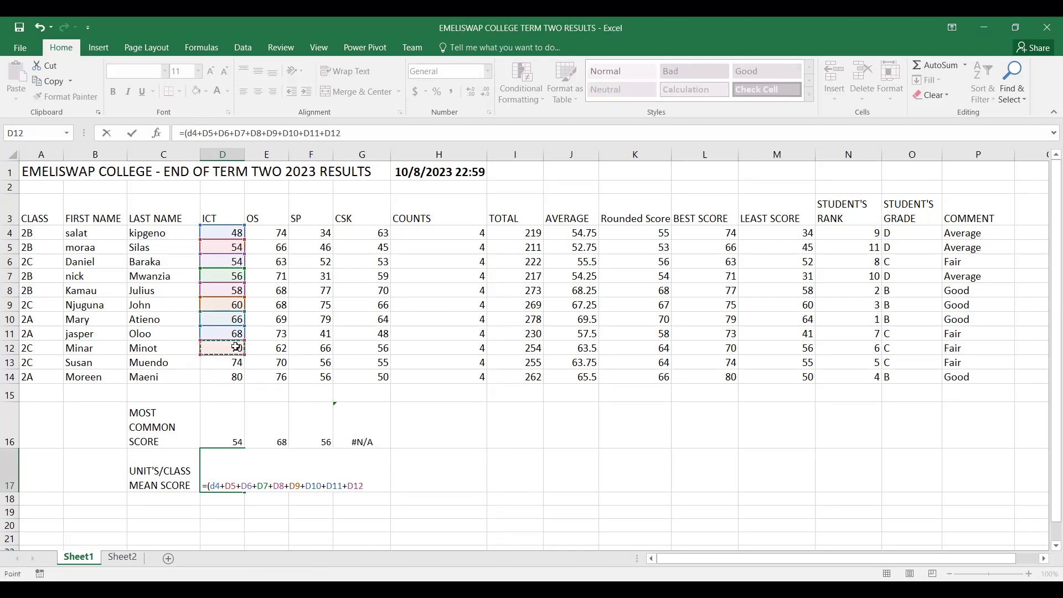
{"action": "type", "text": "+"}
{"action": "left_click", "coordinate": [244, 365]}
{"action": "type", "text": "+"}
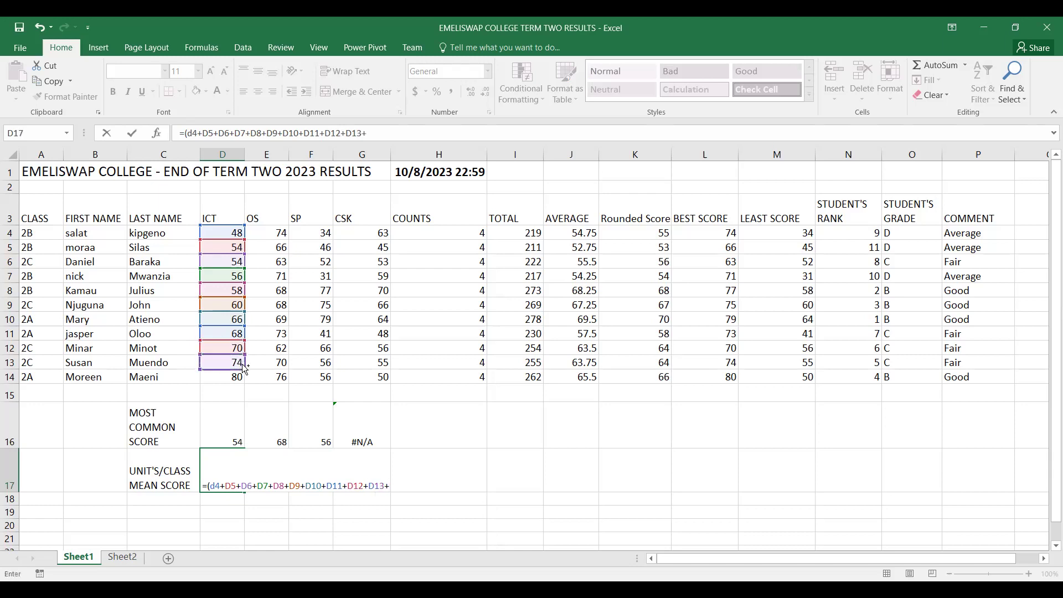
{"action": "left_click", "coordinate": [225, 376]}
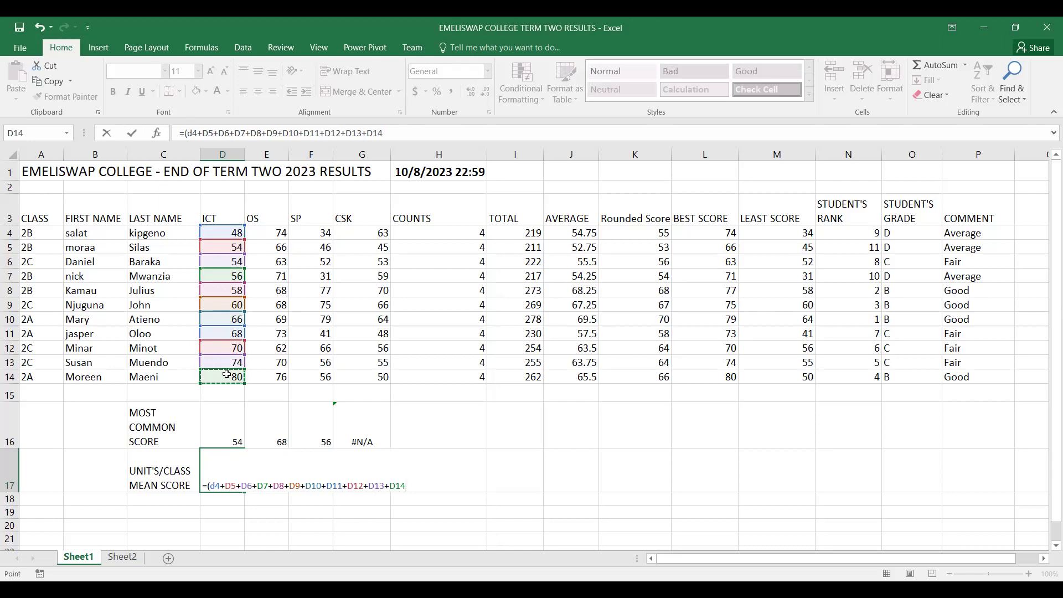
{"action": "type", "text": ")"}
{"action": "type", "text": "11"}
{"action": "key", "text": "Return"}
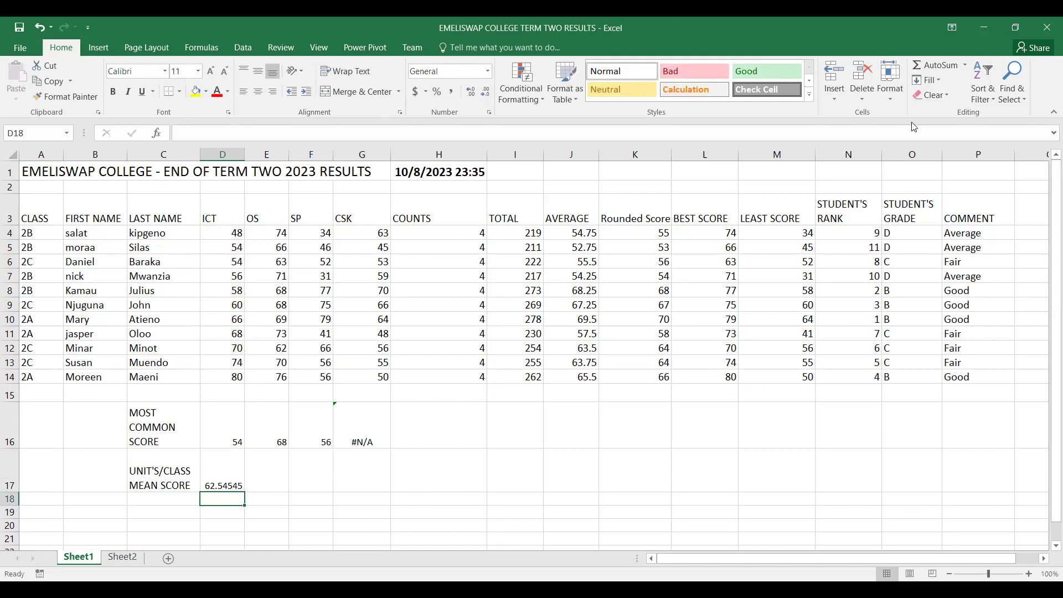
{"action": "left_click", "coordinate": [216, 486]}
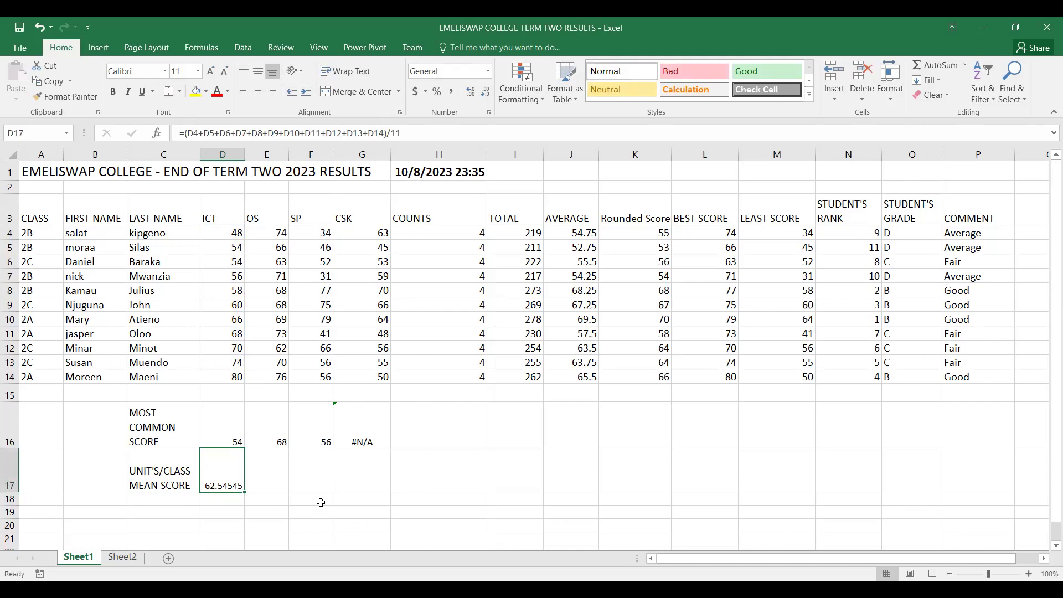
Step: Calculate the ICT mean again in D18 with =AVERAGE(D4:D14) and compare its formula with the one in D17
{"action": "left_click", "coordinate": [222, 500]}
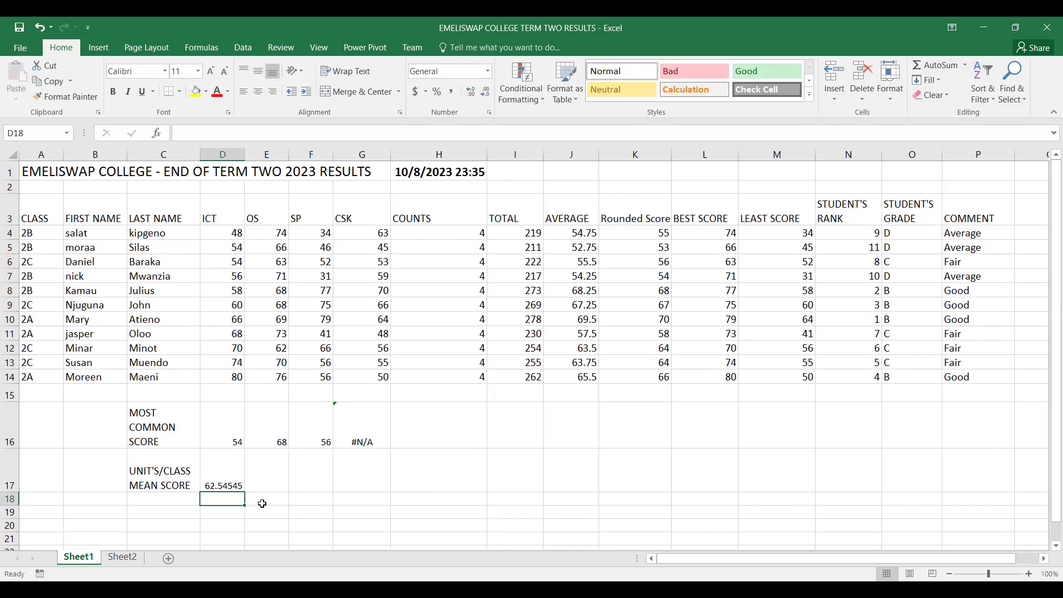
{"action": "type", "text": "="}
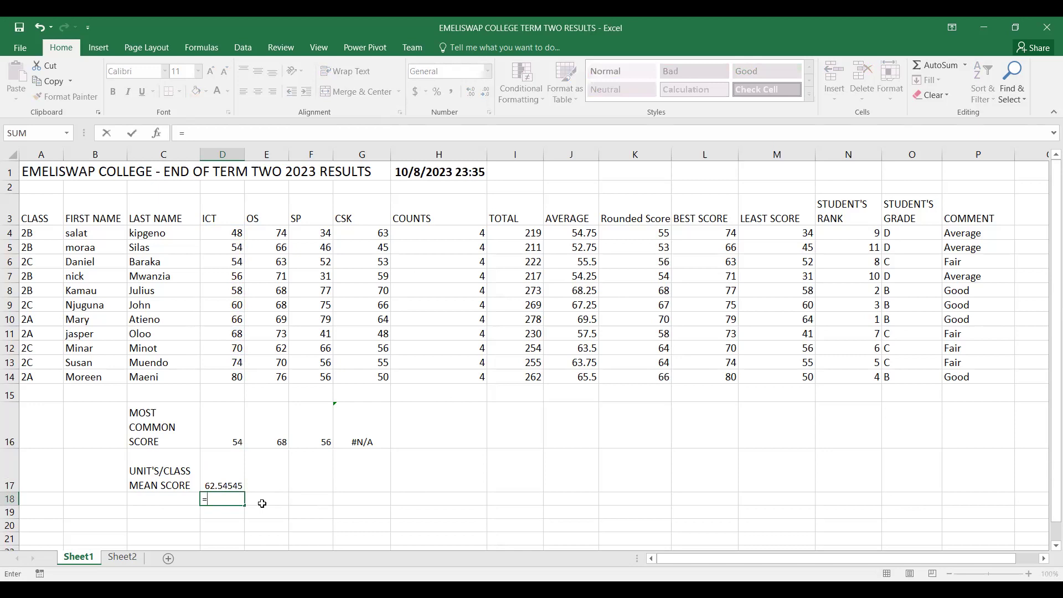
{"action": "type", "text": "average"}
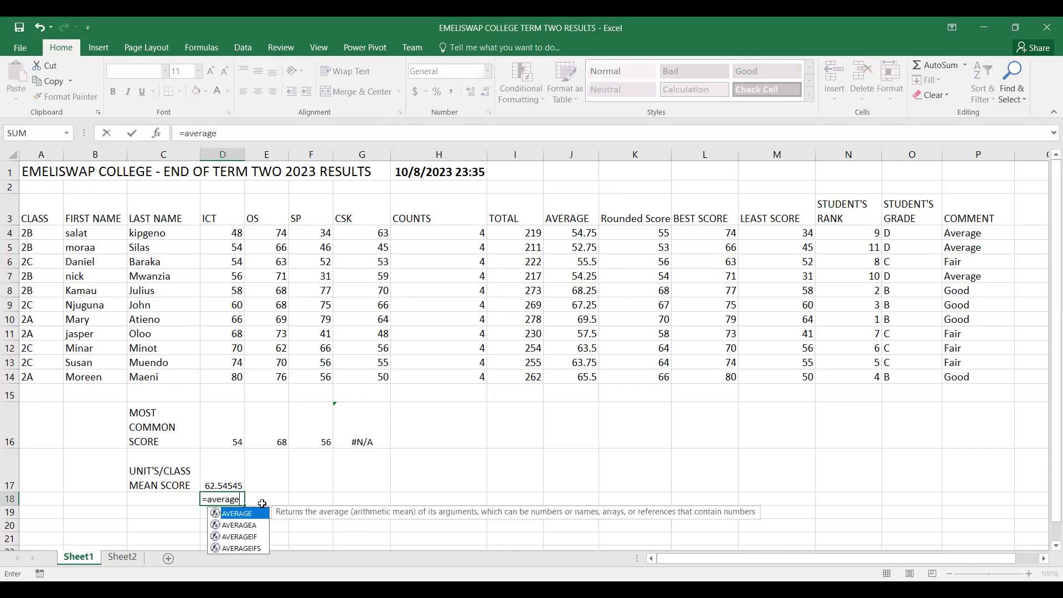
{"action": "type", "text": "("}
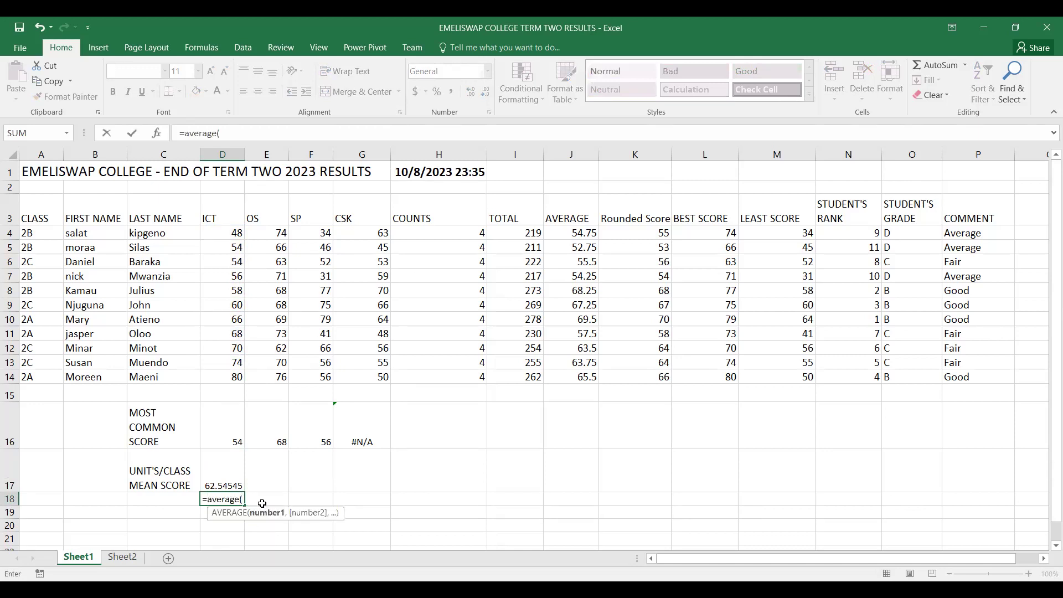
{"action": "type", "text": "d"}
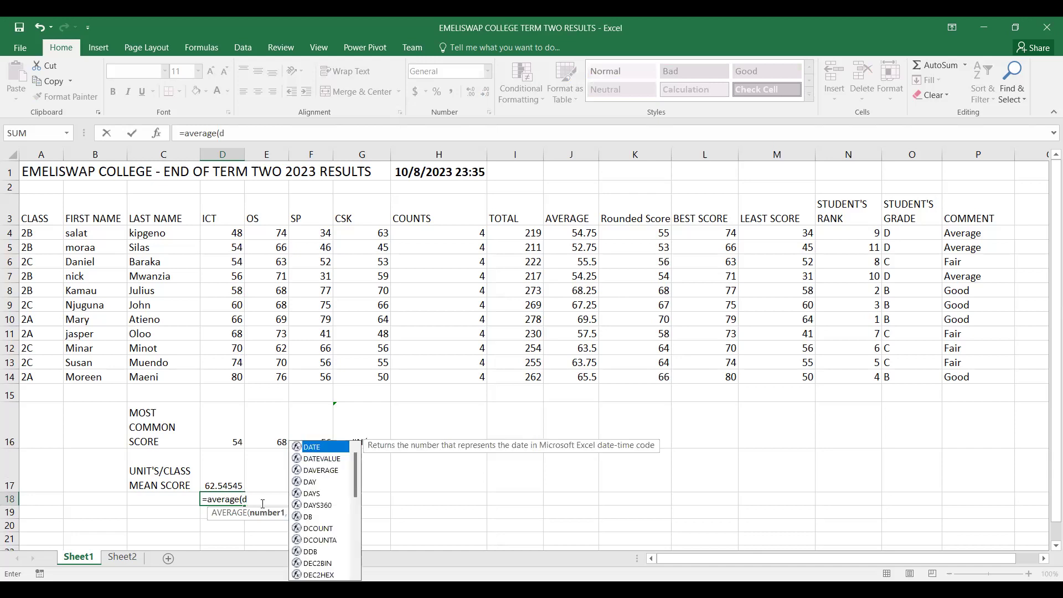
{"action": "type", "text": "4"}
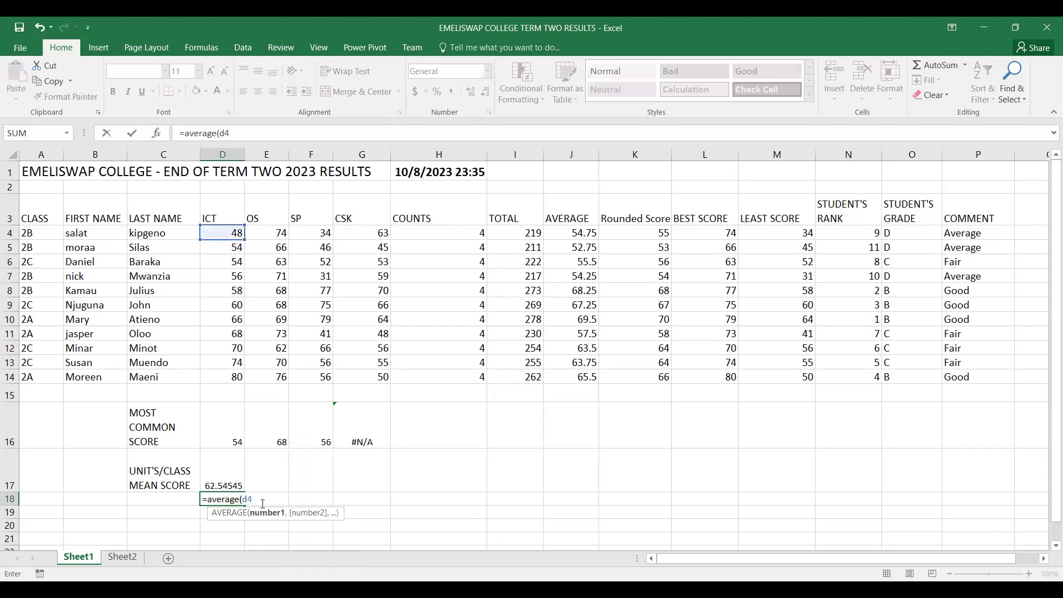
{"action": "type", "text": ":d"}
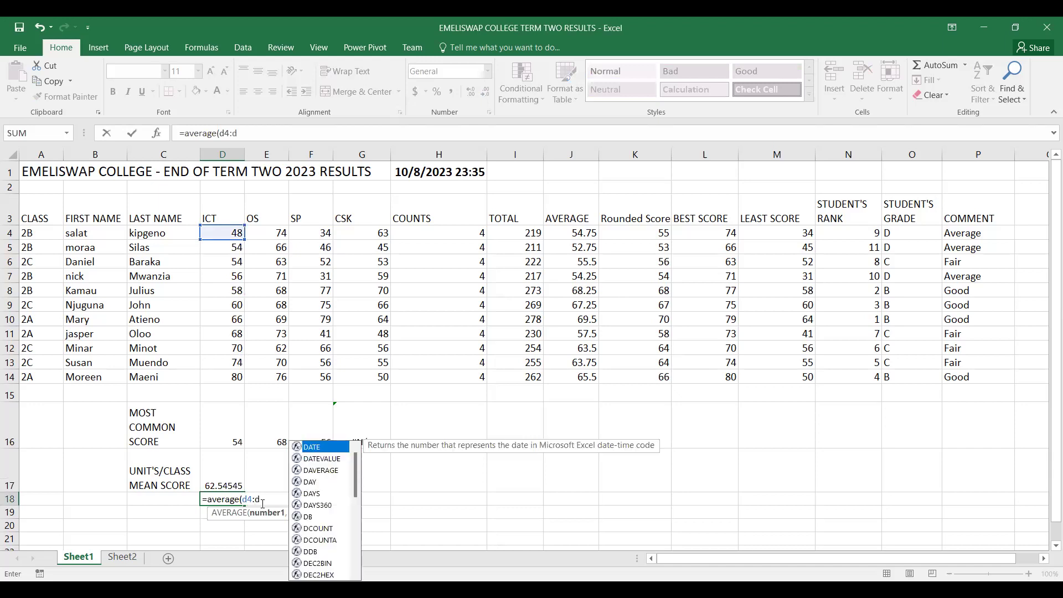
{"action": "type", "text": "14"}
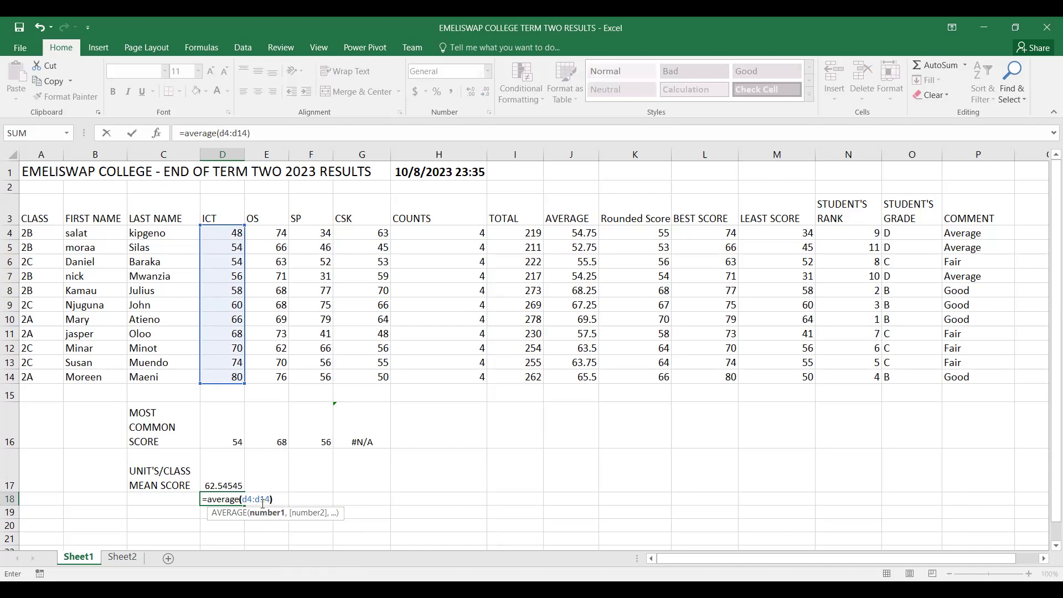
{"action": "key", "text": "Return"}
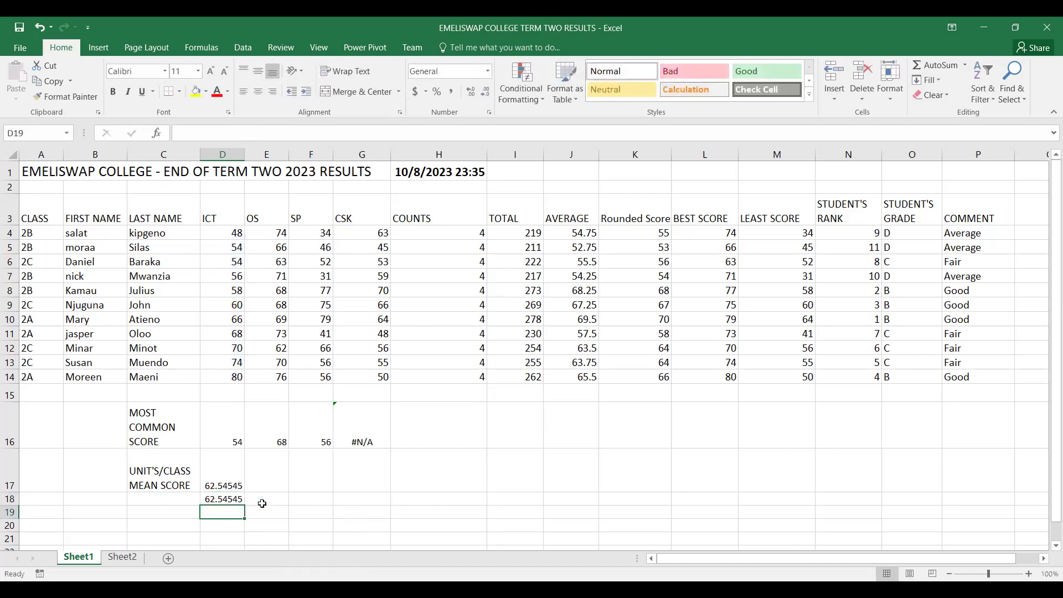
{"action": "left_click", "coordinate": [227, 487]}
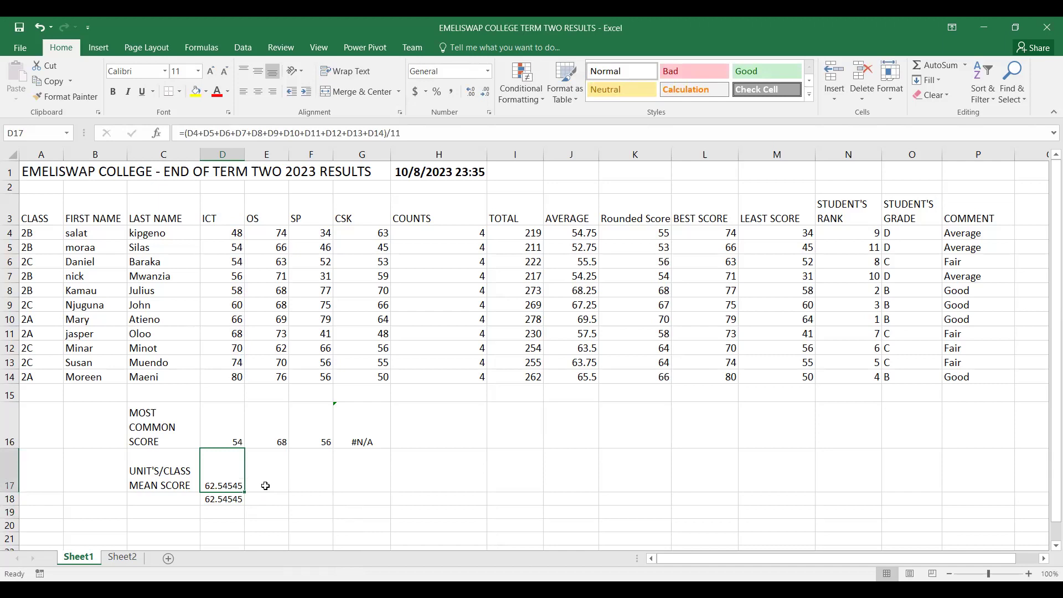
{"action": "left_click", "coordinate": [231, 498]}
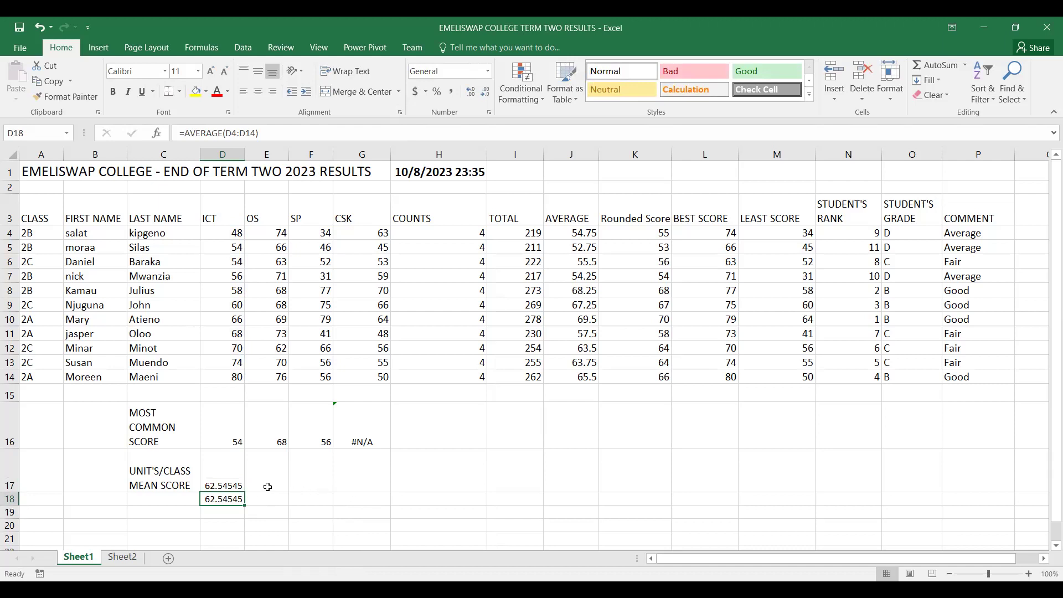
Step: Fill the D17 mean score formula across to G17 for the OS, SP and CSK units
{"action": "left_click", "coordinate": [230, 483]}
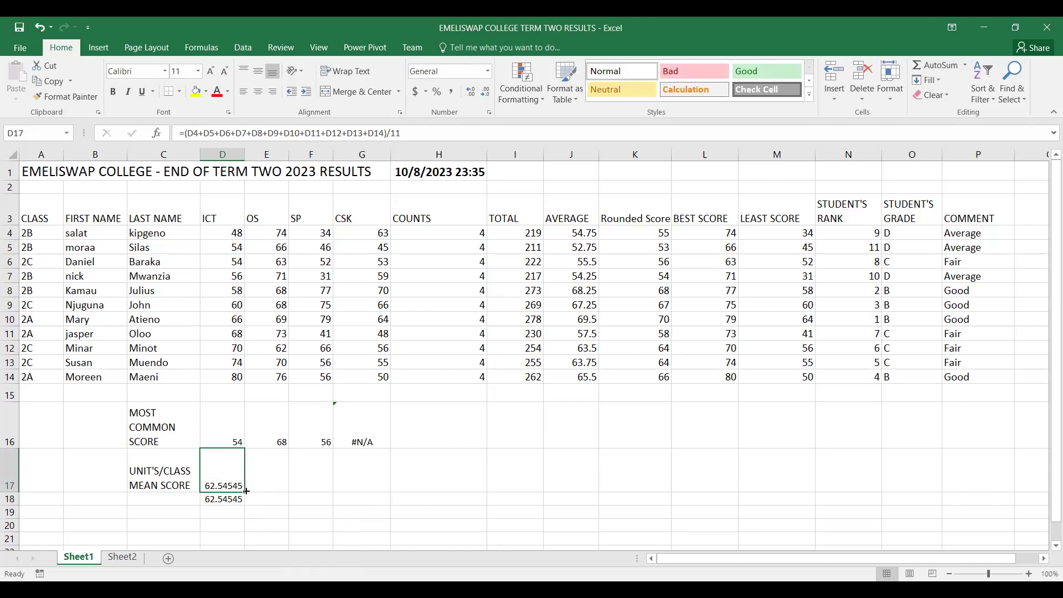
{"action": "left_click_drag", "start_coordinate": [246, 491], "coordinate": [245, 491]}
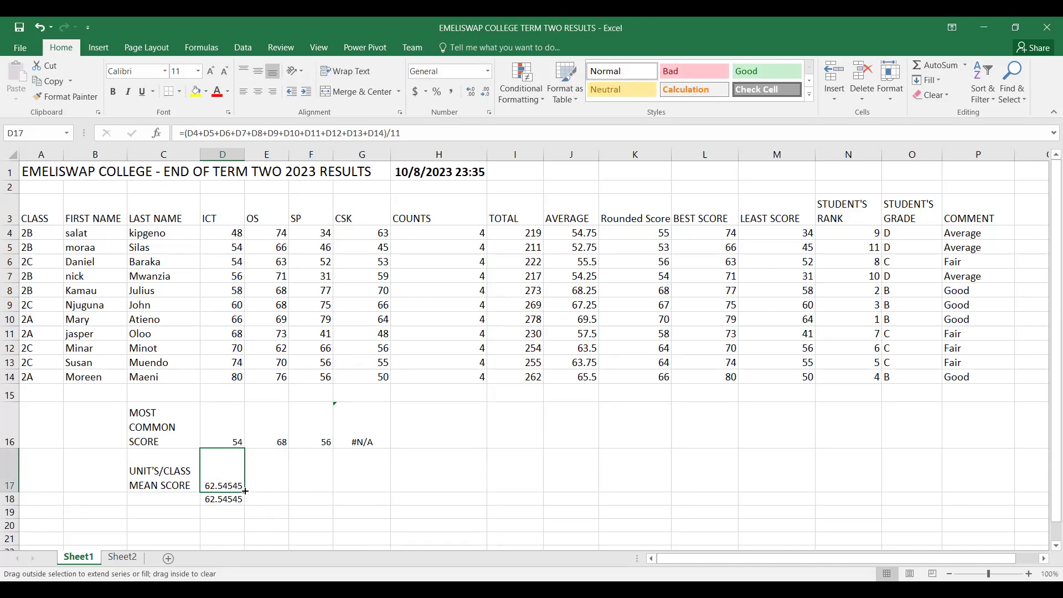
{"action": "left_click_drag", "start_coordinate": [245, 491], "coordinate": [392, 493]}
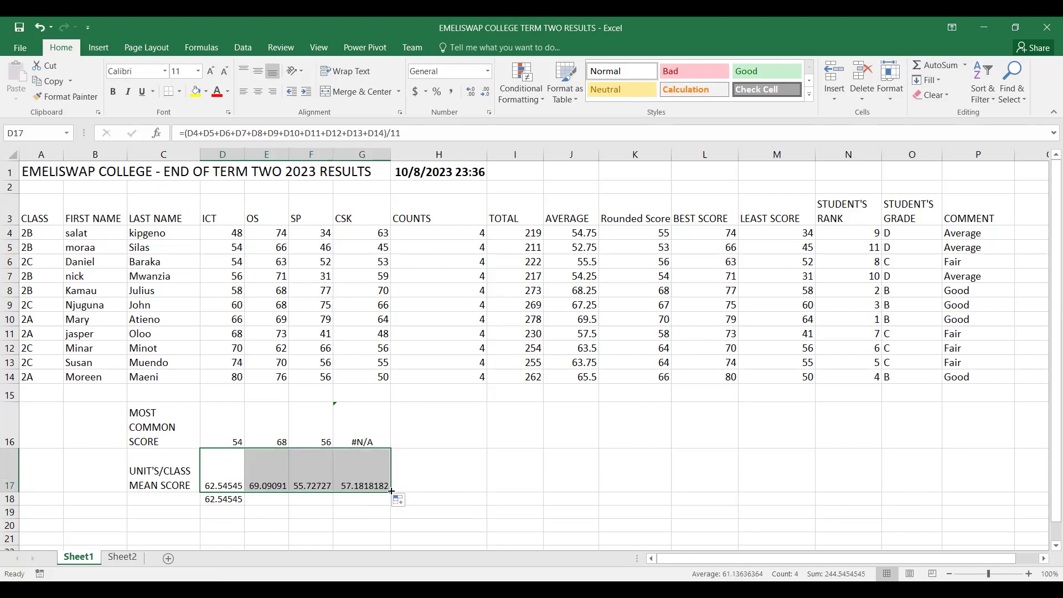
{"action": "left_click", "coordinate": [419, 471]}
Step: Examine the mean formulas in G17 and D18 and the first student's AVERAGE and TOTAL formulas in J4 and I4
{"action": "left_click", "coordinate": [374, 483]}
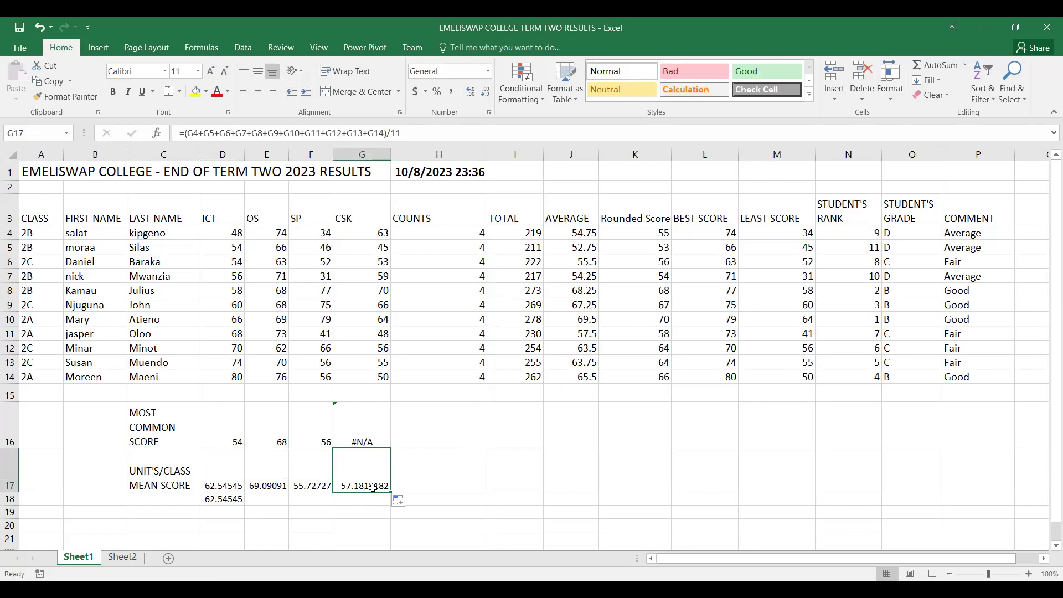
{"action": "left_click", "coordinate": [232, 500]}
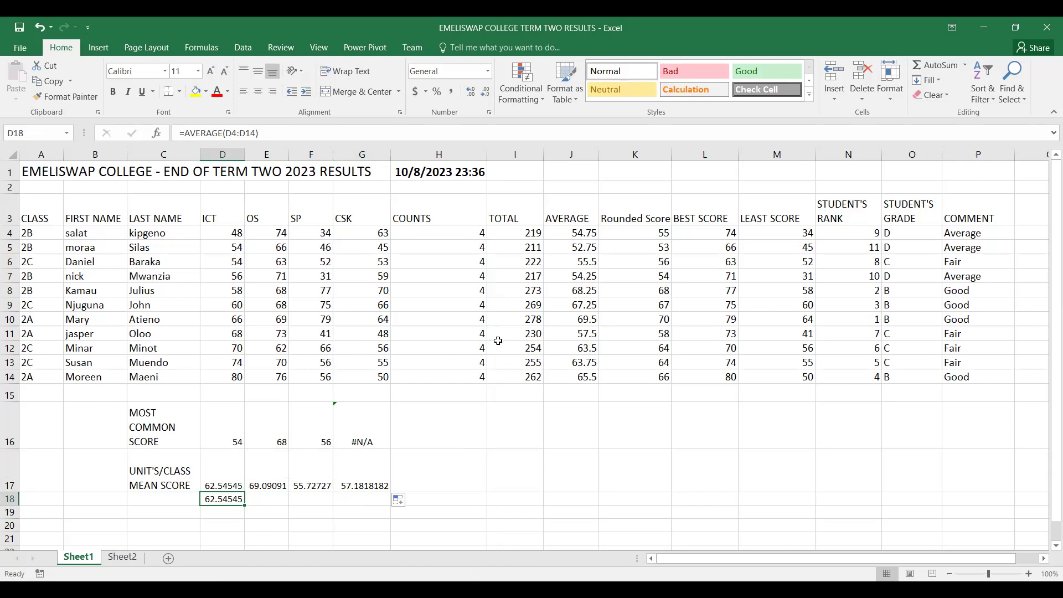
{"action": "left_click", "coordinate": [569, 230]}
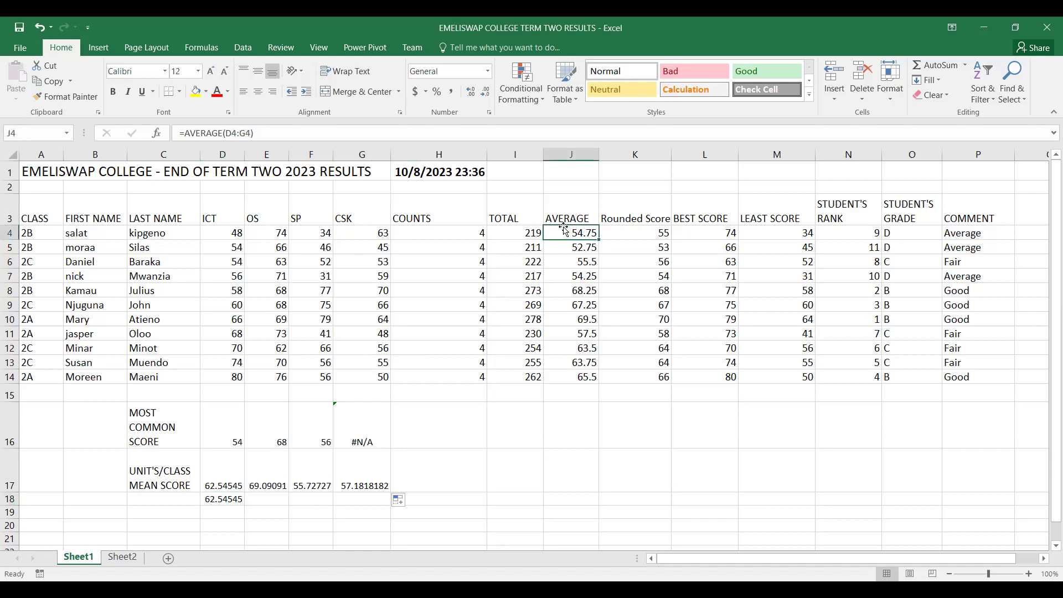
{"action": "left_click_drag", "start_coordinate": [187, 134], "coordinate": [254, 134]}
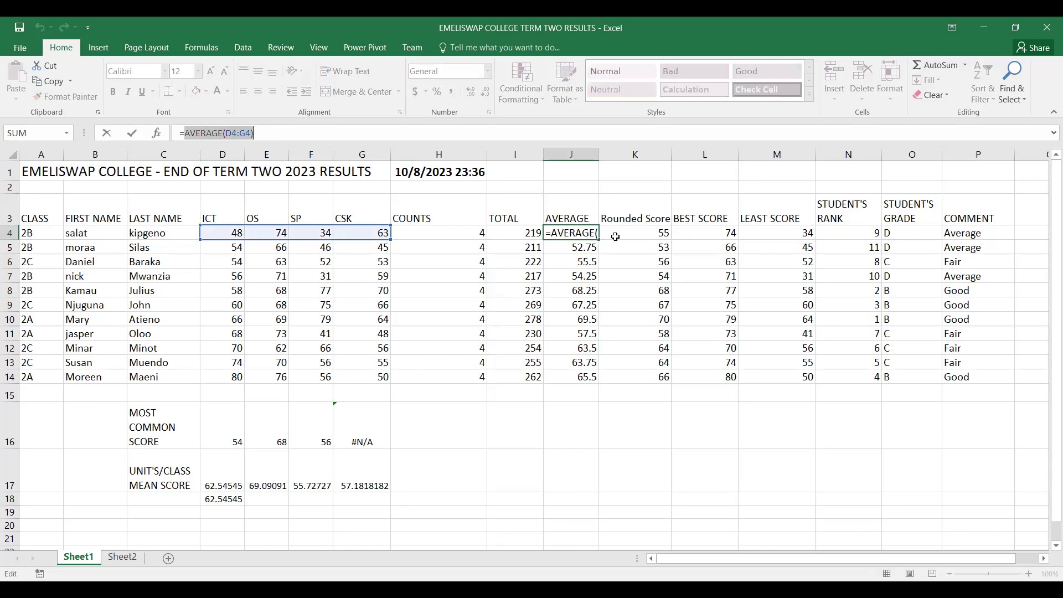
{"action": "left_click", "coordinate": [222, 497]}
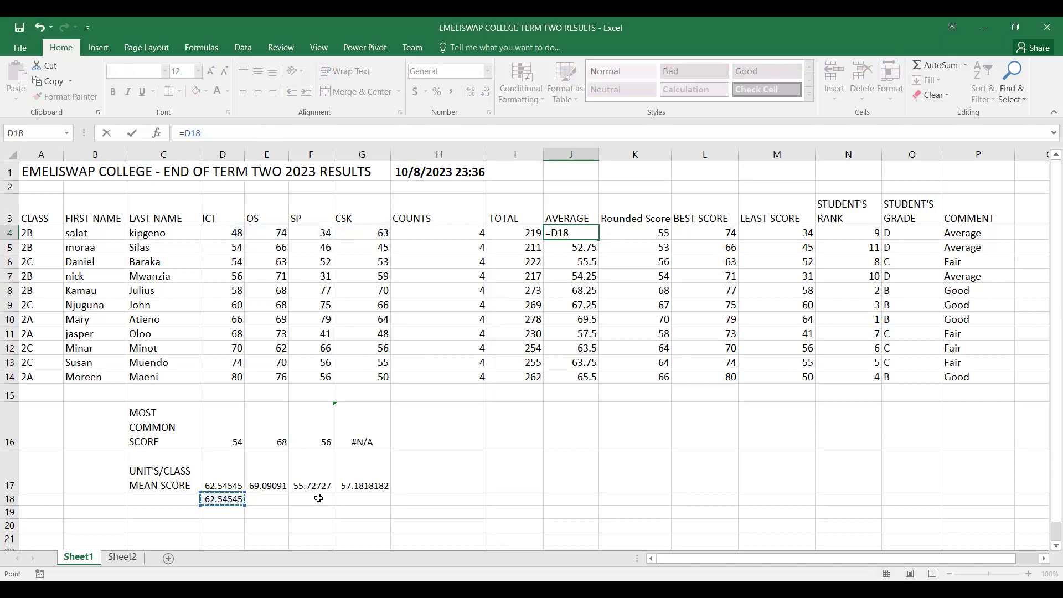
{"action": "key", "text": "Escape"}
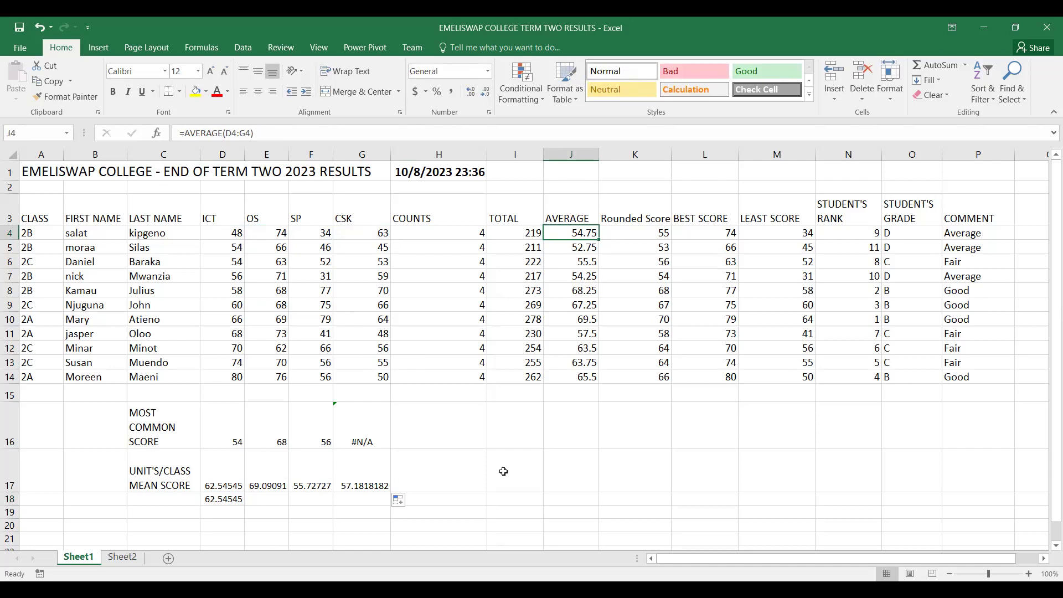
{"action": "left_click", "coordinate": [529, 233]}
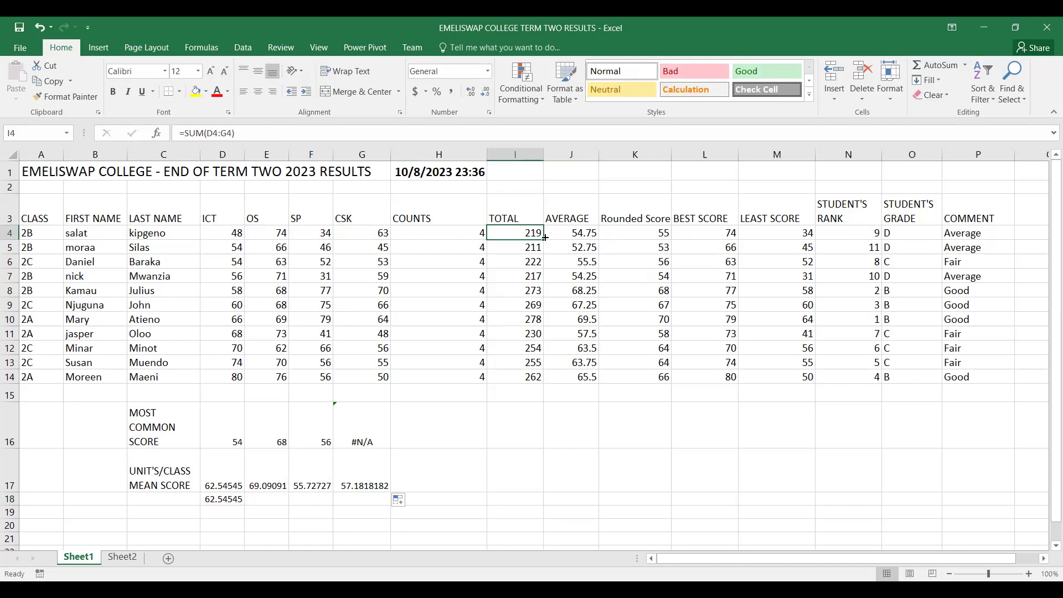
Step: Replace the first student's TOTAL formula in I4 with the cell-by-cell addition =D4+E4+F4+G4
{"action": "type", "text": "="}
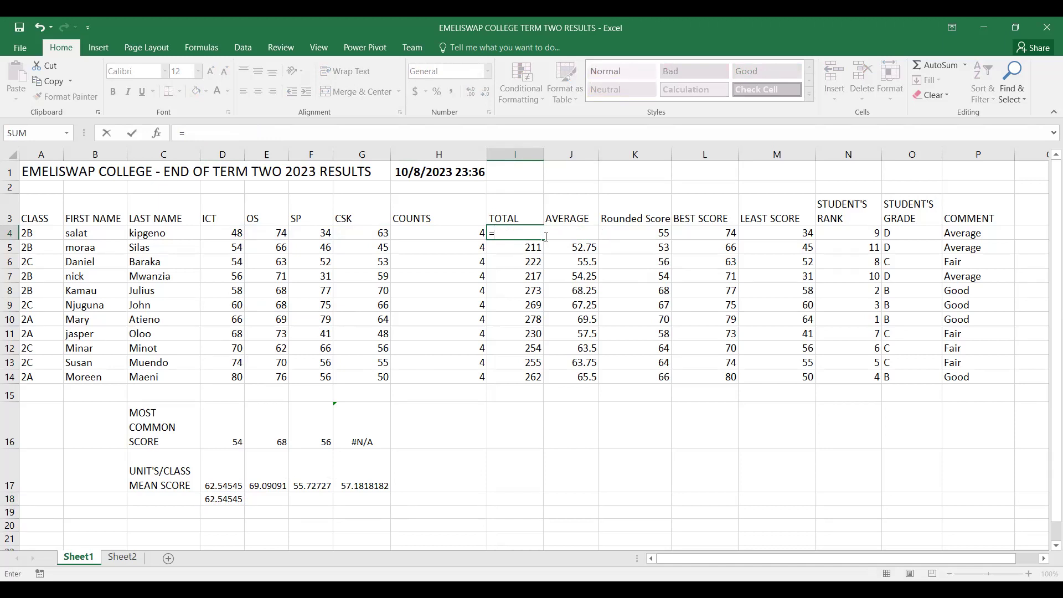
{"action": "left_click", "coordinate": [236, 233]}
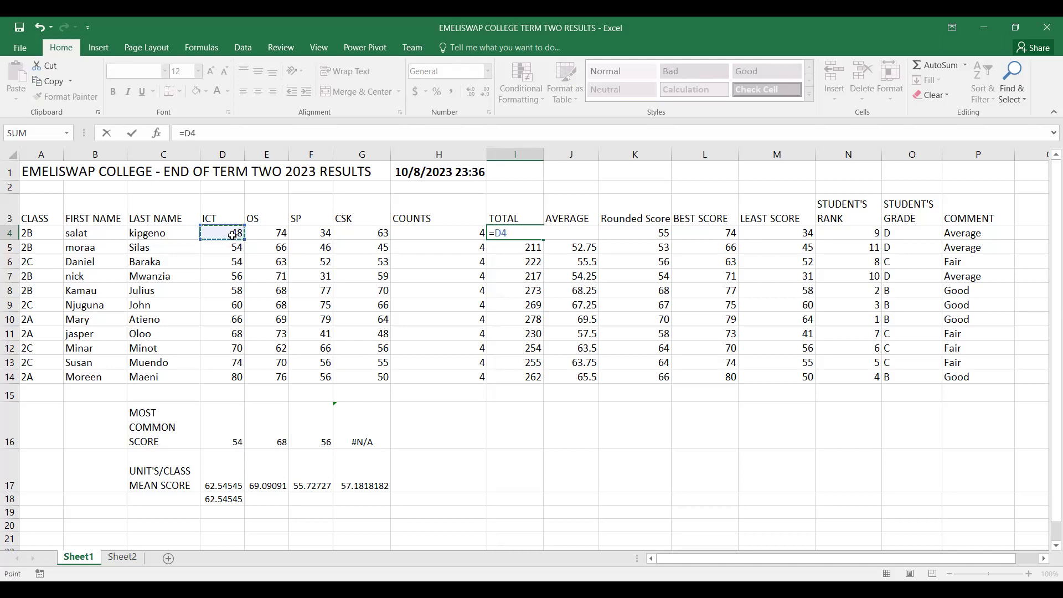
{"action": "type", "text": "+"}
{"action": "left_click", "coordinate": [271, 235]}
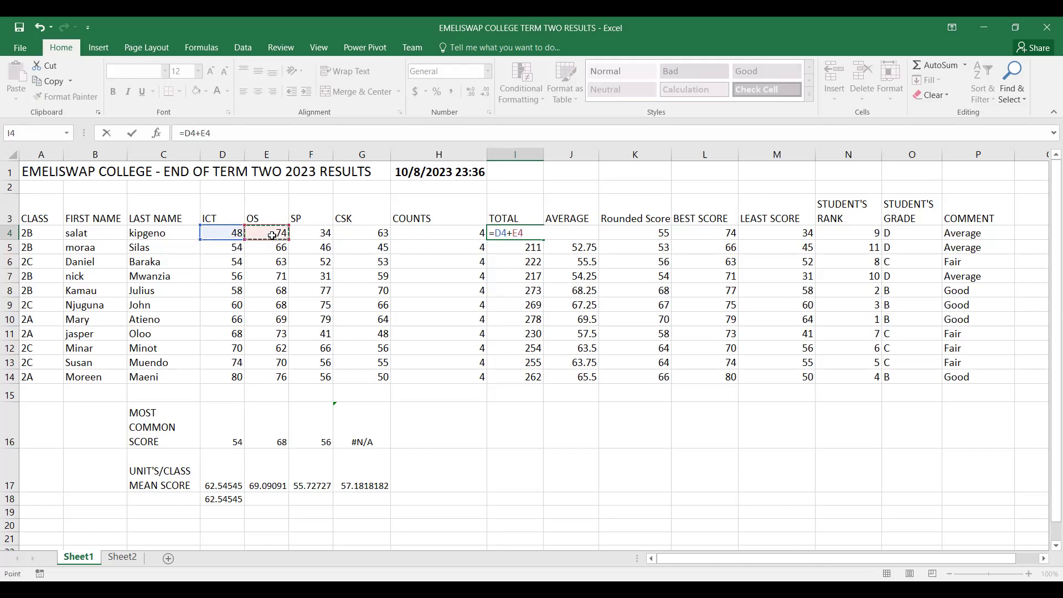
{"action": "type", "text": "+"}
{"action": "left_click", "coordinate": [319, 235]}
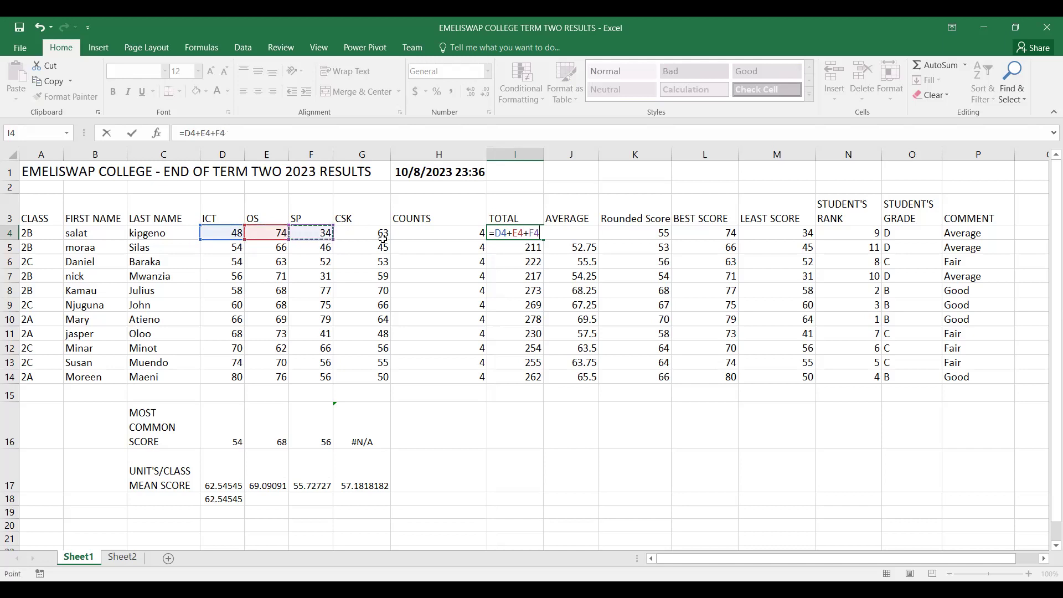
{"action": "type", "text": "+"}
{"action": "left_click", "coordinate": [379, 233]}
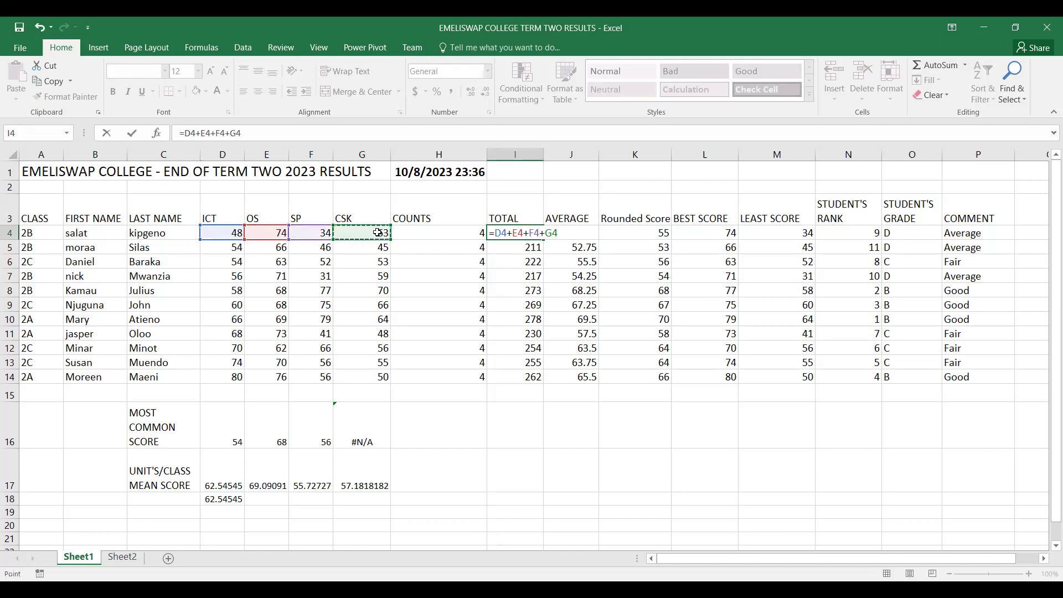
{"action": "key", "text": "Return"}
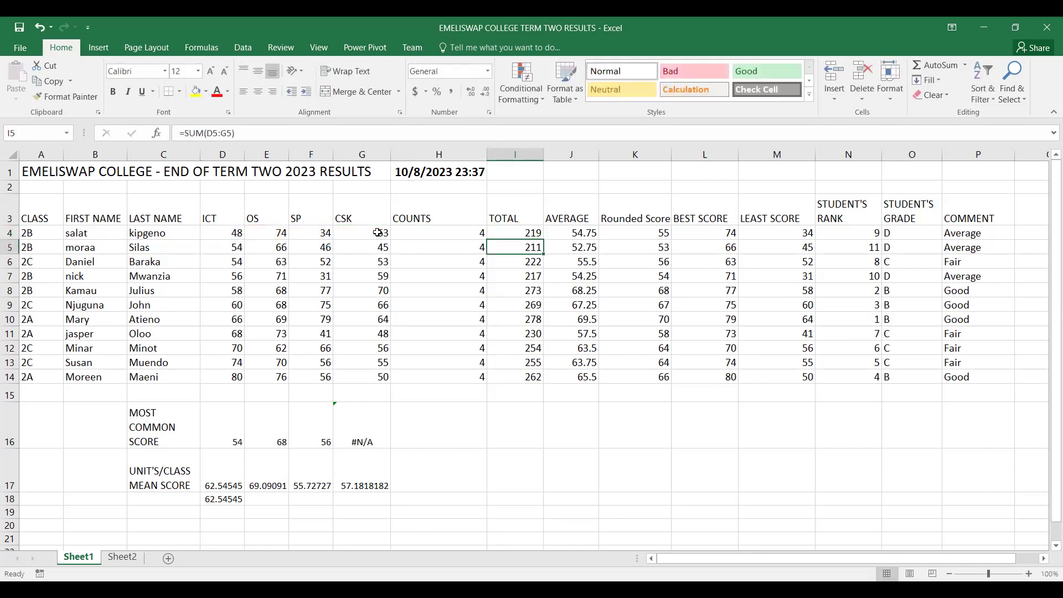
Step: Compare the addition formula in I4 with the second student's TOTAL formula in I5
{"action": "left_click", "coordinate": [523, 232]}
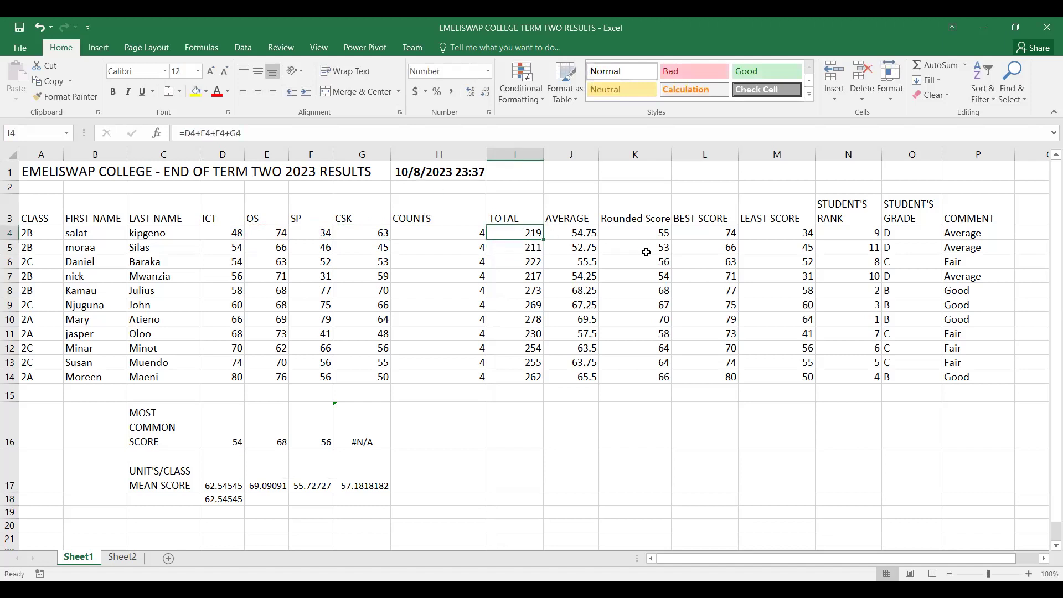
{"action": "left_click_drag", "start_coordinate": [247, 133], "coordinate": [175, 132]}
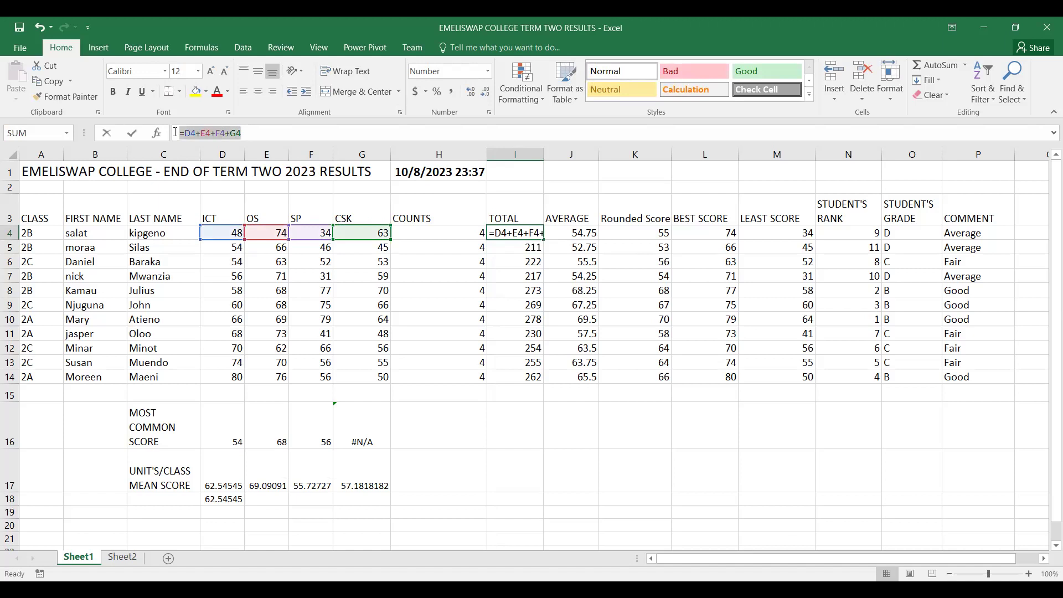
{"action": "type", "text": "="}
{"action": "left_click", "coordinate": [530, 247]}
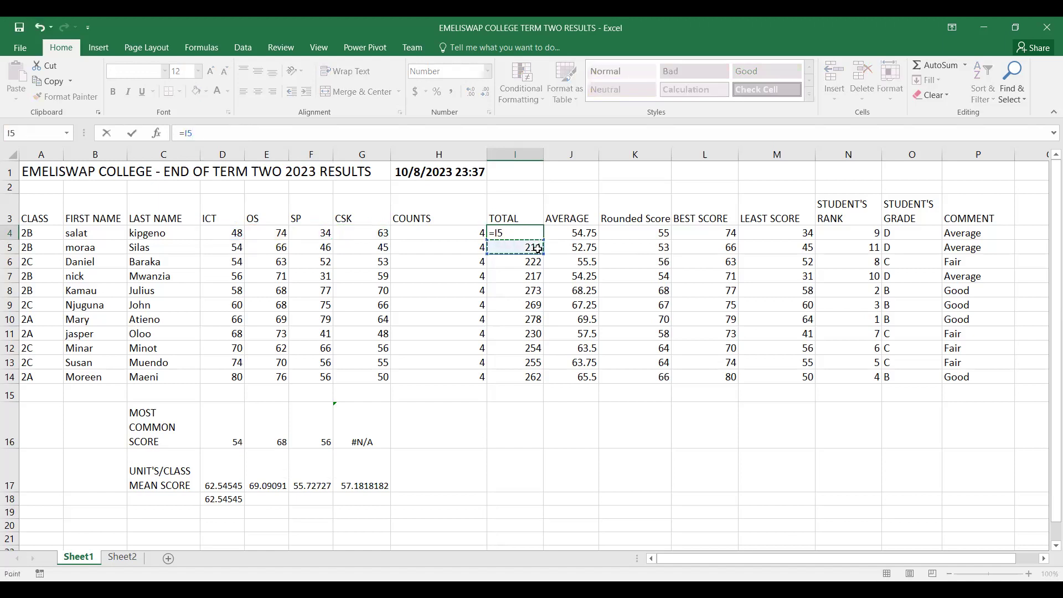
{"action": "key", "text": "Escape"}
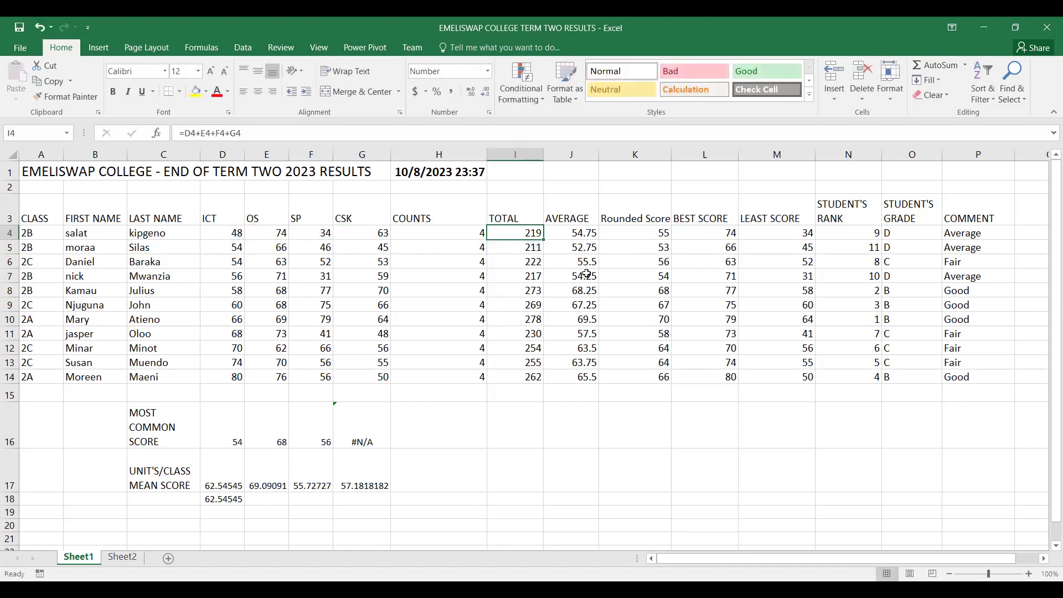
{"action": "left_click", "coordinate": [533, 248]}
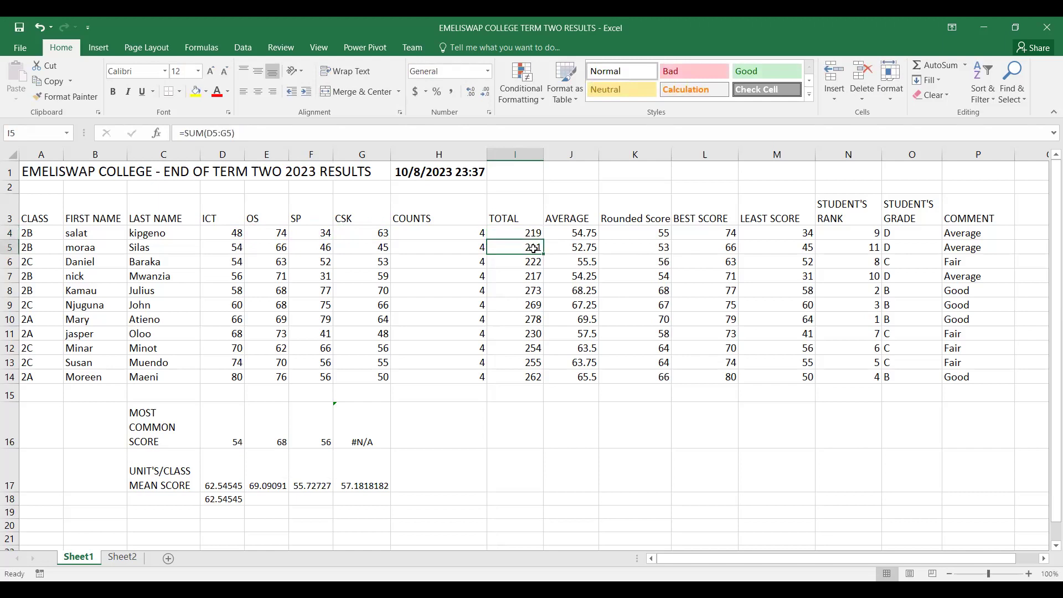
Step: Fill the addition formula from I4 down the TOTAL column to I7
{"action": "left_click", "coordinate": [534, 231]}
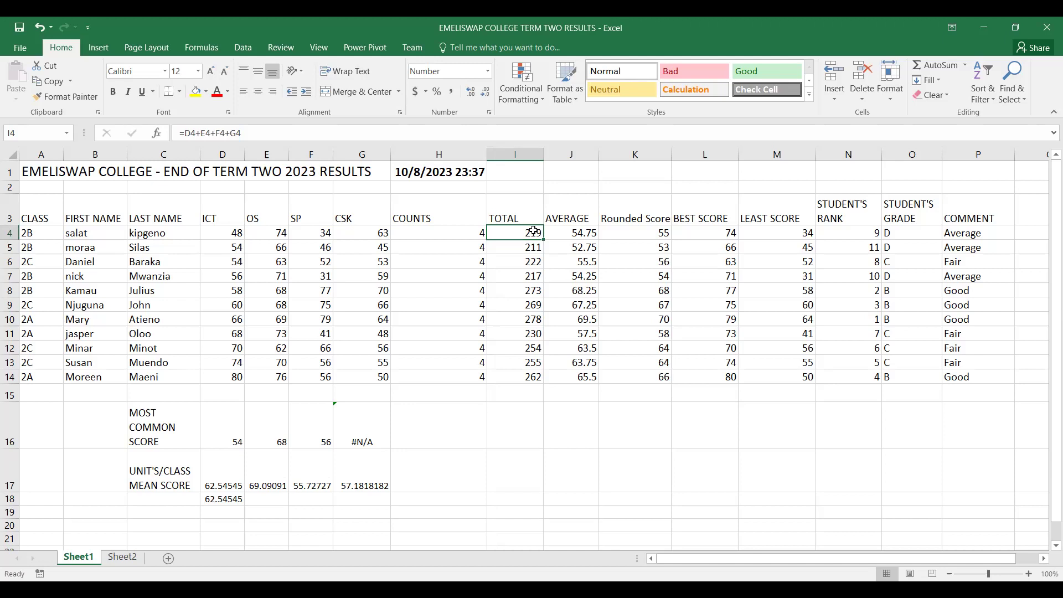
{"action": "left_click_drag", "start_coordinate": [544, 239], "coordinate": [544, 277]}
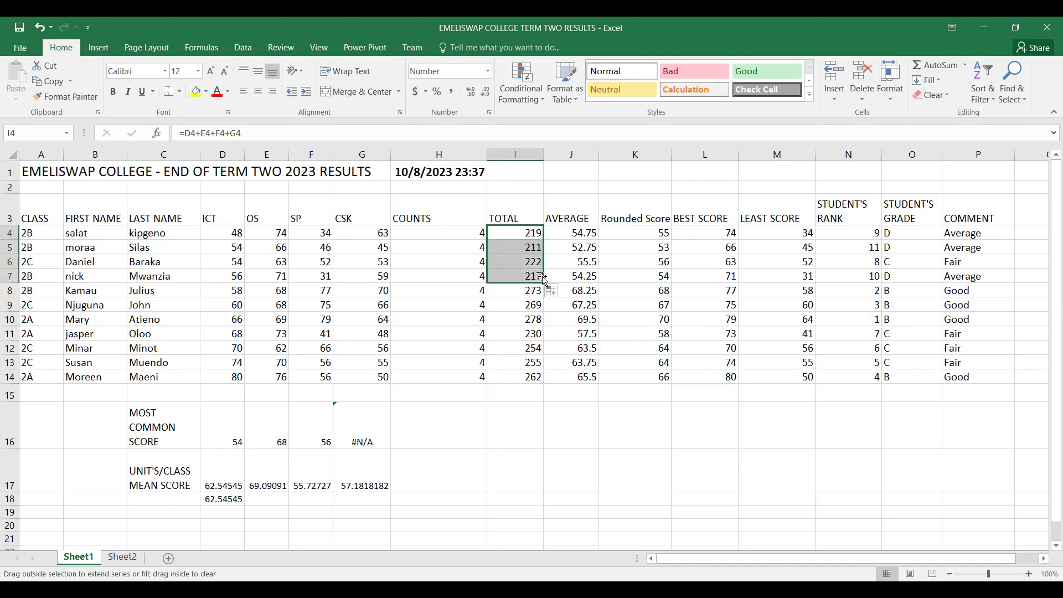